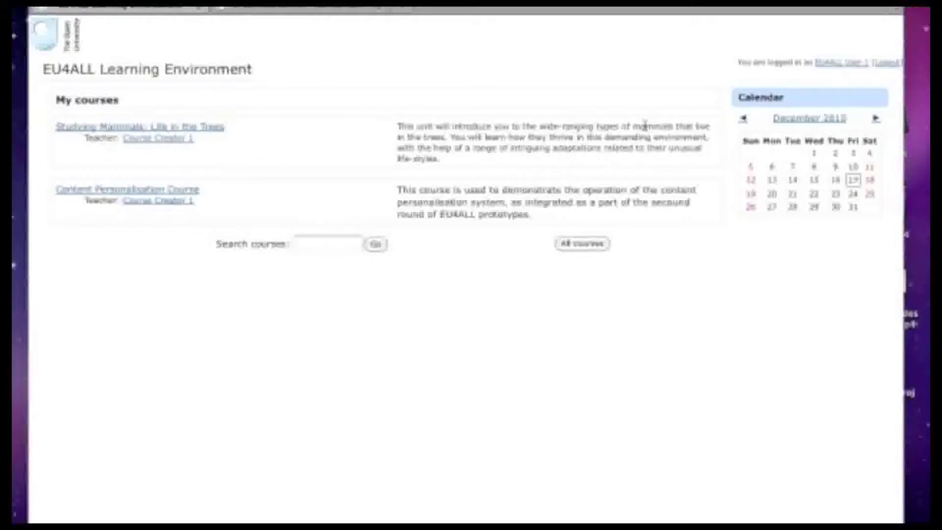
- Set the visual Text alternative preference to Prohibited and save the adaptation preferences
click(822, 64)
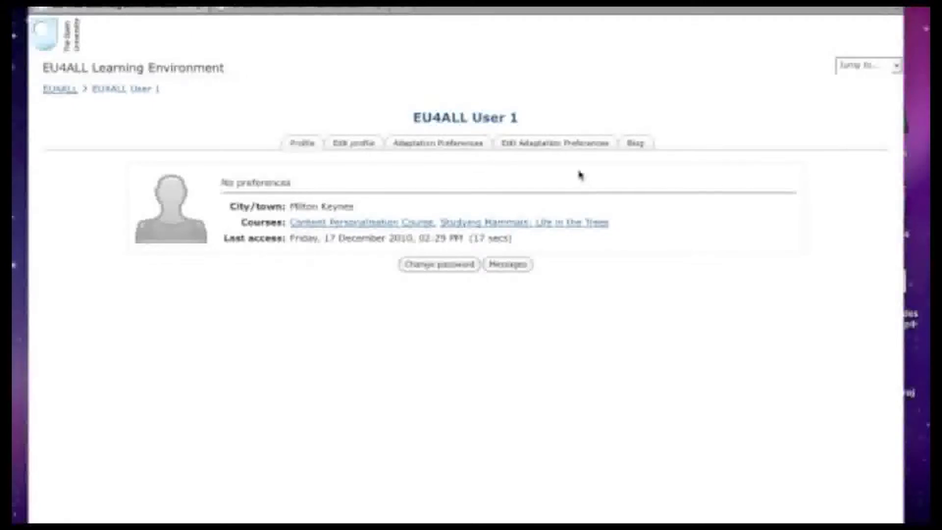
click(553, 148)
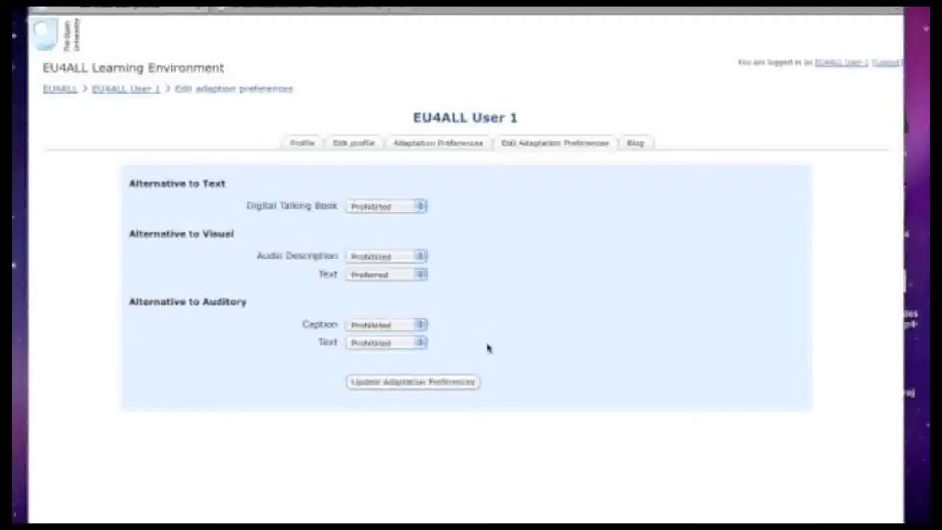
click(398, 275)
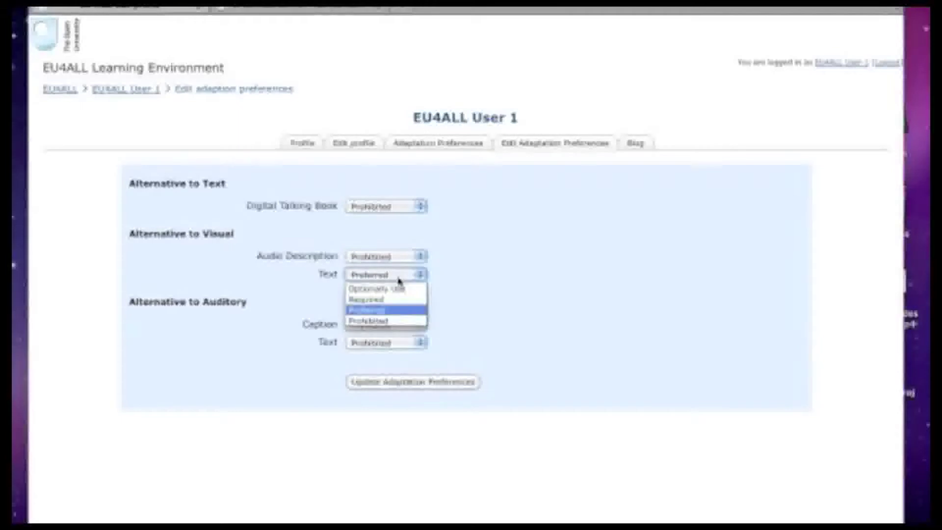
click(390, 321)
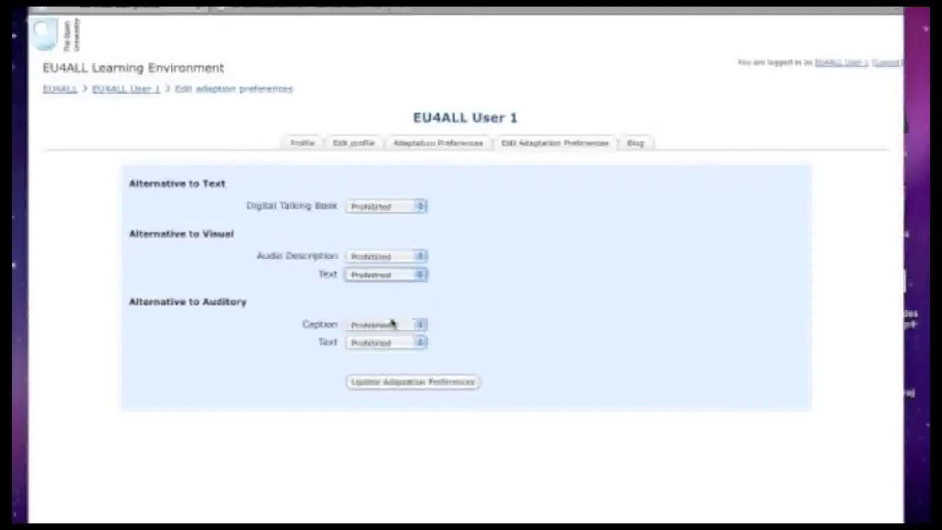
click(443, 382)
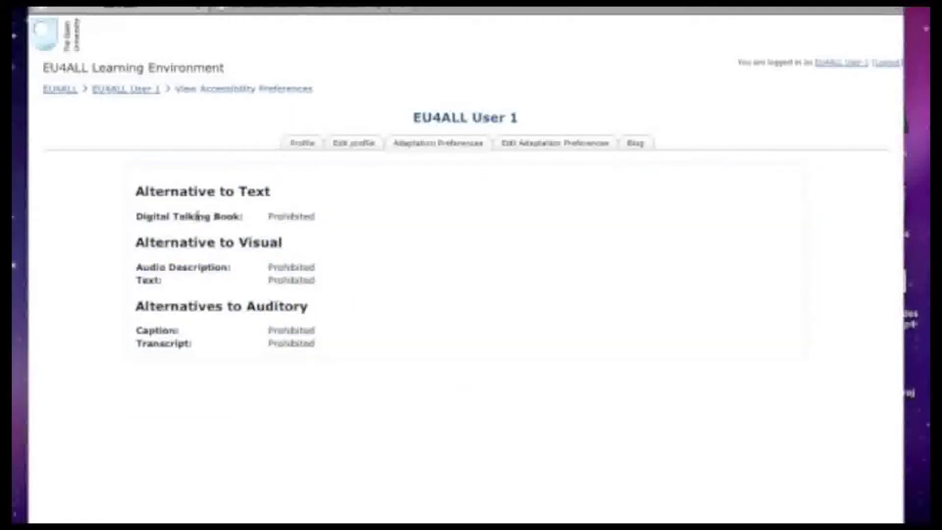
click(63, 90)
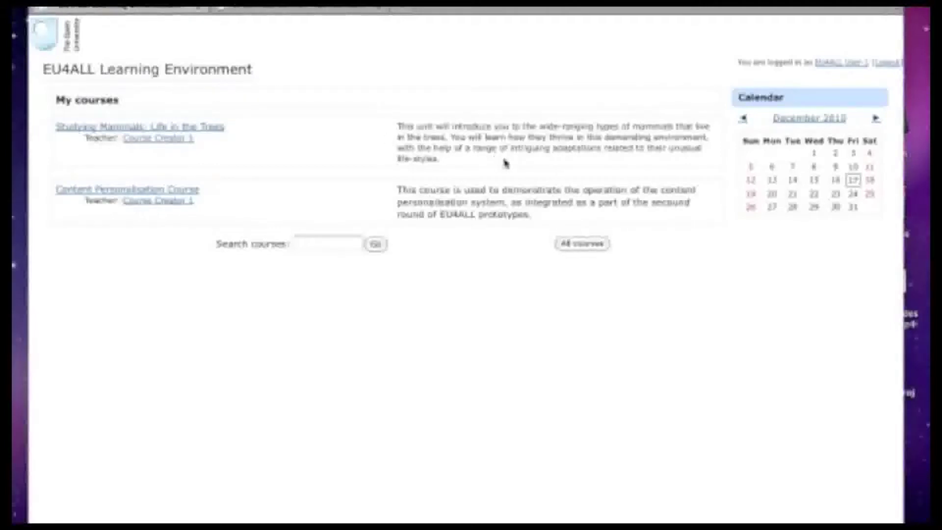
- Open the Studying Mammals: Life in the Trees Introduction page, then return to the weekly outline
click(214, 132)
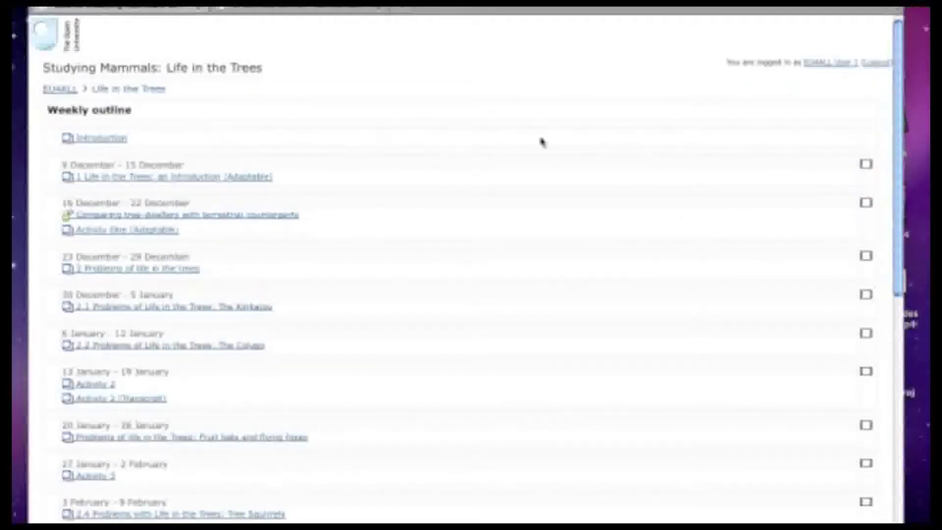
mouse_move(896, 152)
mouse_down()
mouse_move(898, 359)
mouse_move(900, 143)
mouse_up()
click(120, 142)
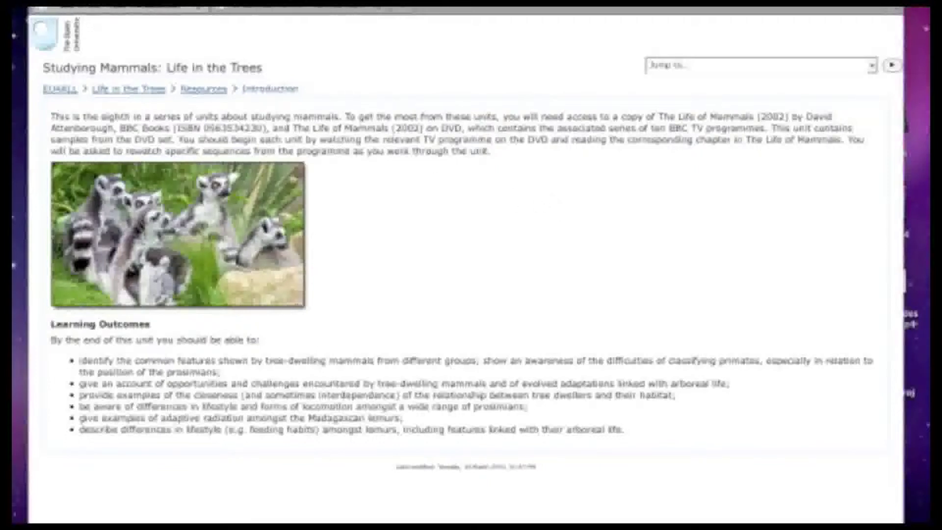
click(77, 16)
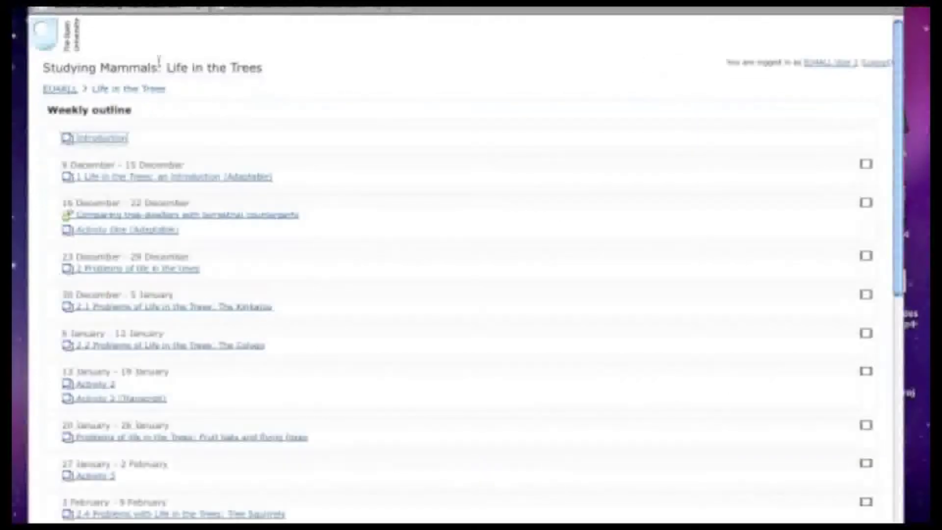
- Play the Introduction Video from '1 Life in the Trees: an Introduction', then go back to the unit
click(250, 178)
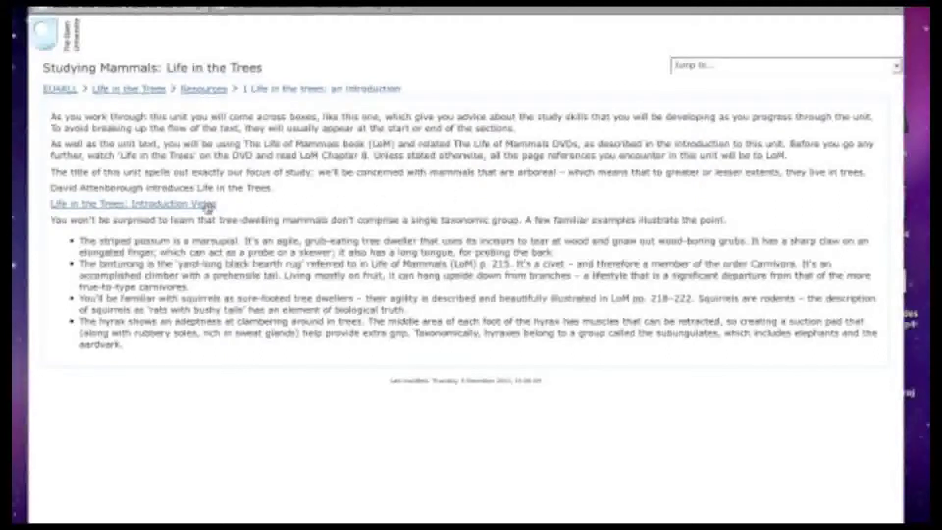
click(211, 206)
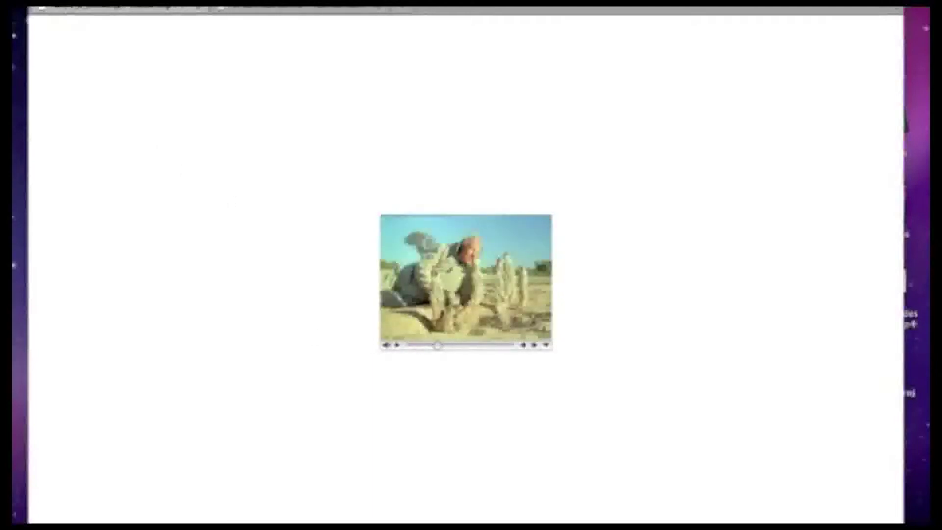
key(super+bracketleft)
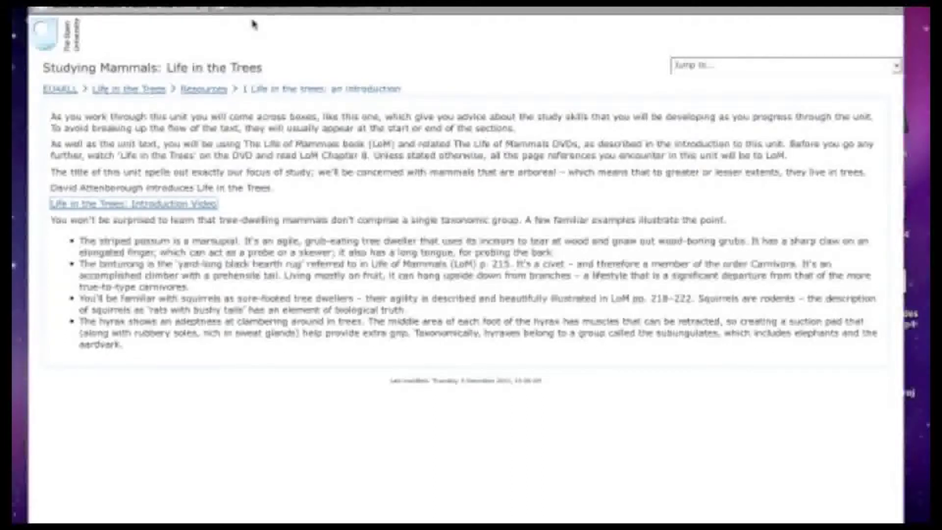
- Set the Caption alternative to auditory content to Preferred and save the preferences
click(67, 90)
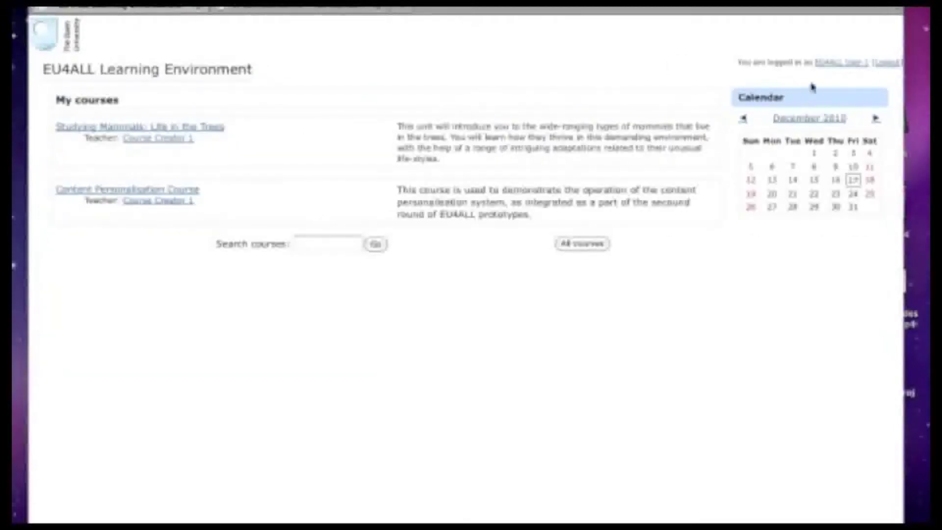
click(827, 63)
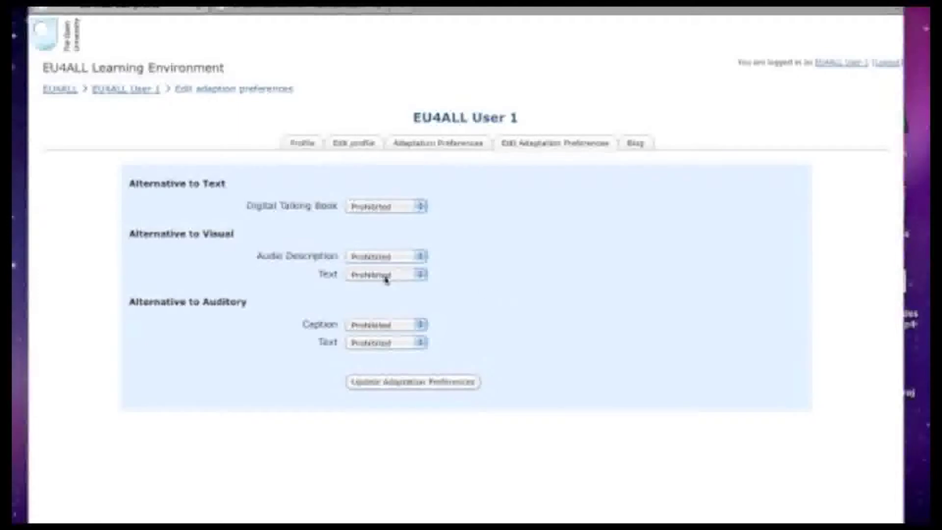
click(369, 324)
click(368, 359)
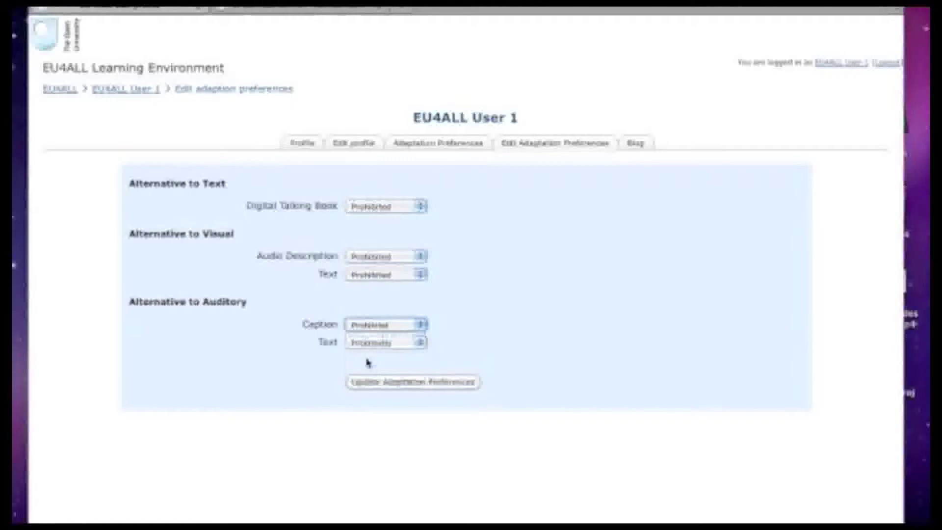
click(398, 388)
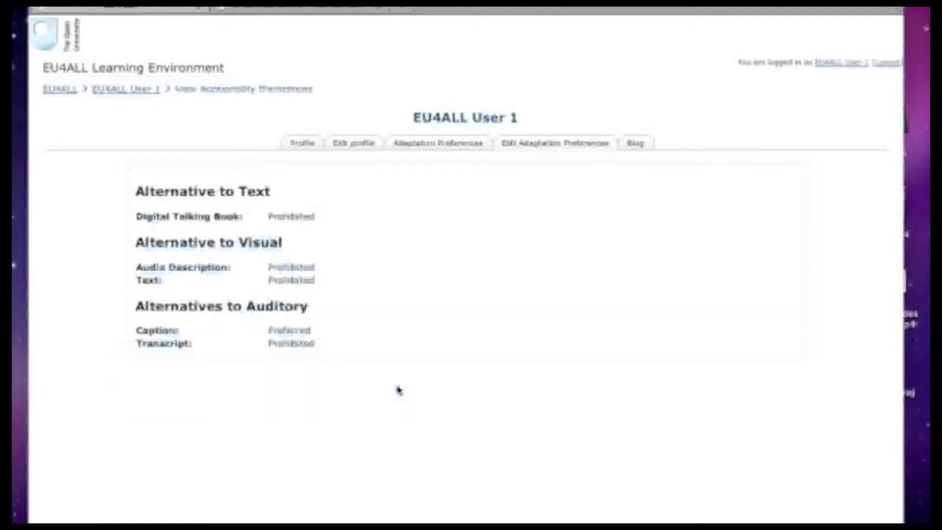
- Open the adaptable Life in the Trees introduction unit and play, then pause, its captioned video
click(69, 92)
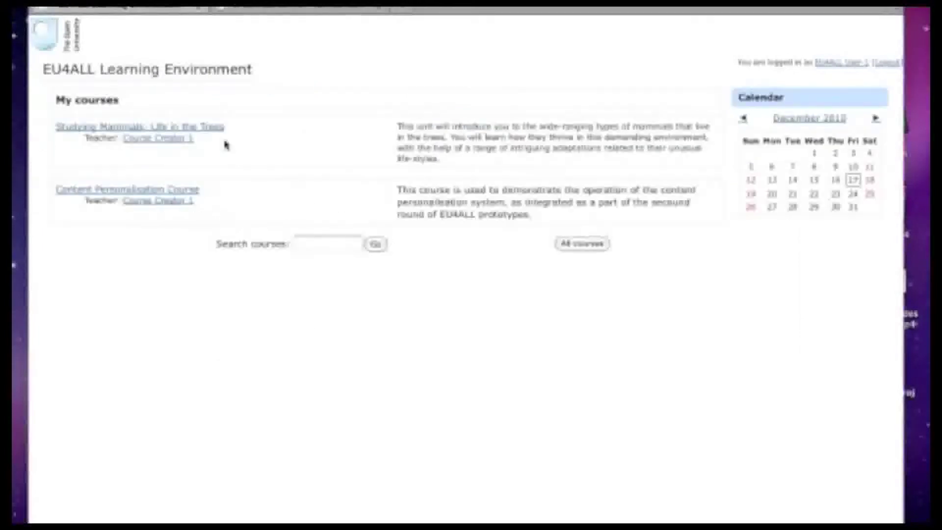
click(175, 128)
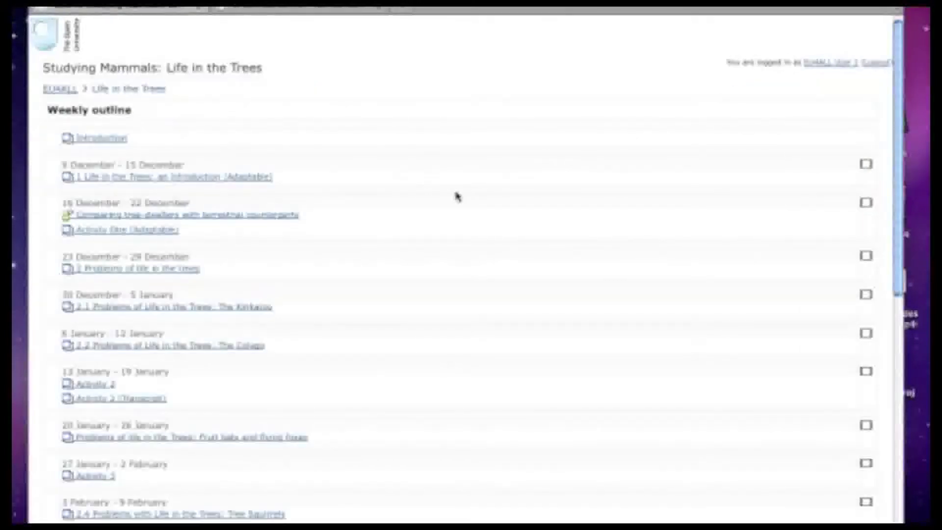
click(240, 182)
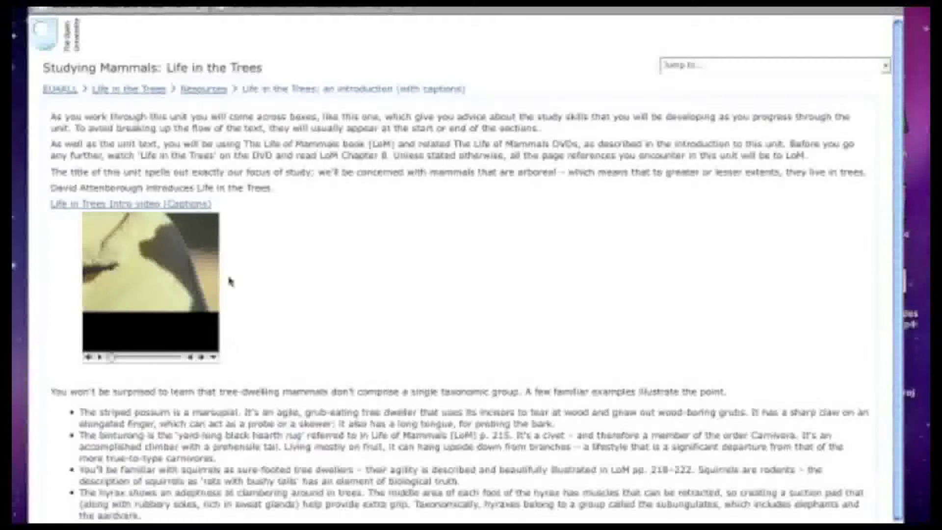
click(102, 357)
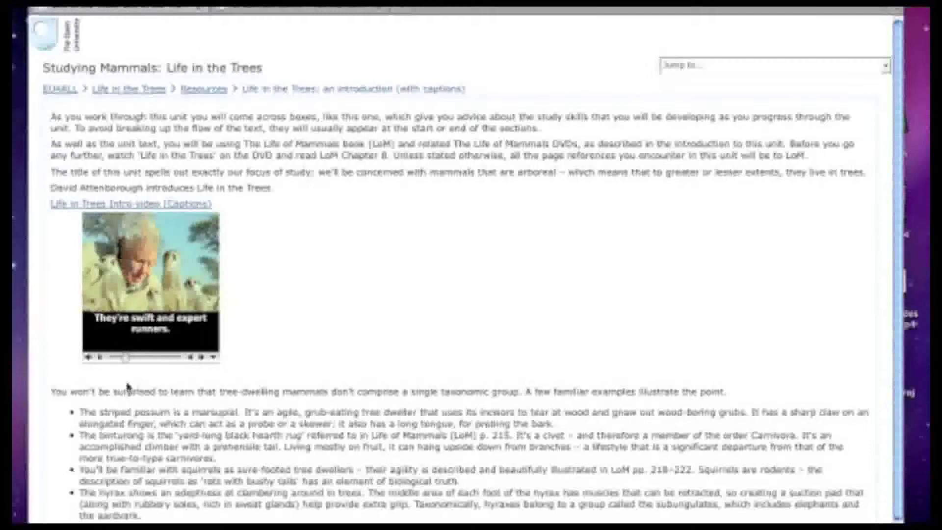
click(99, 358)
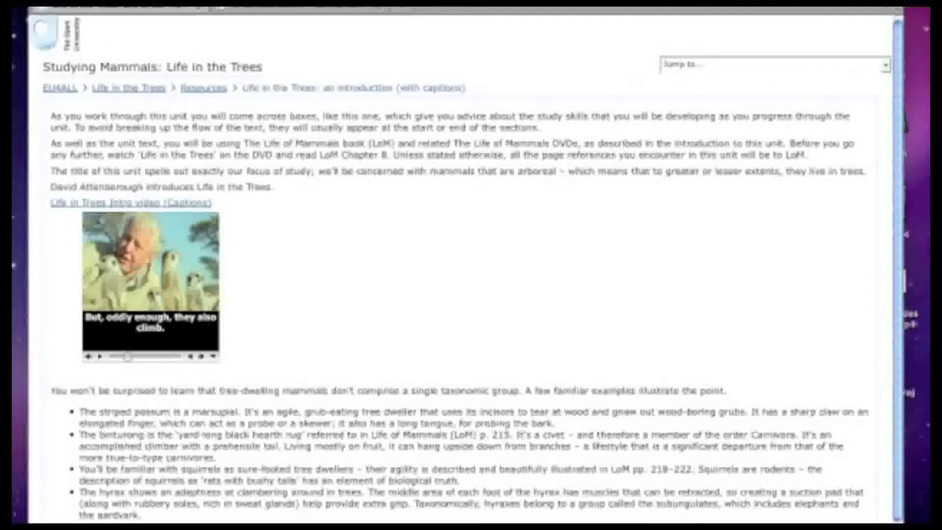
- Change adaptation preferences to Caption Prohibited and Audio Description Preferred, and save them
key(alt+Left)
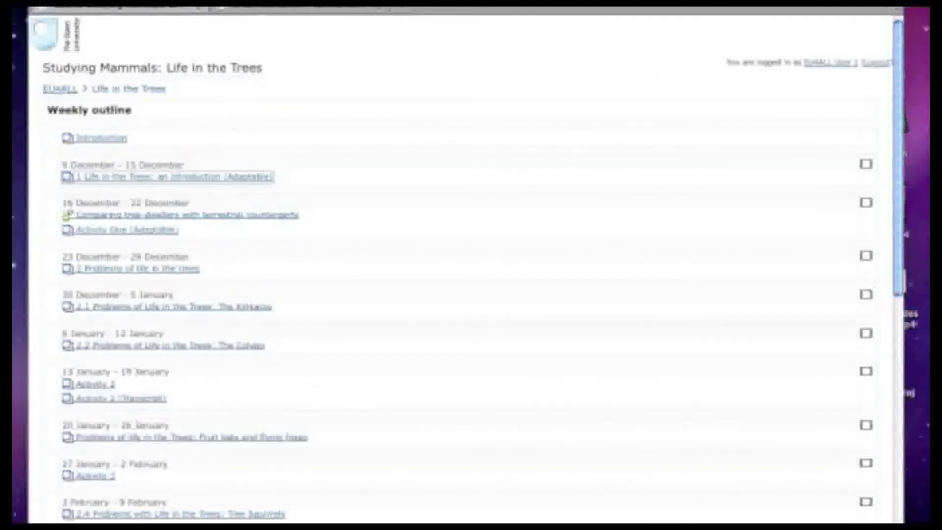
key(alt+Left)
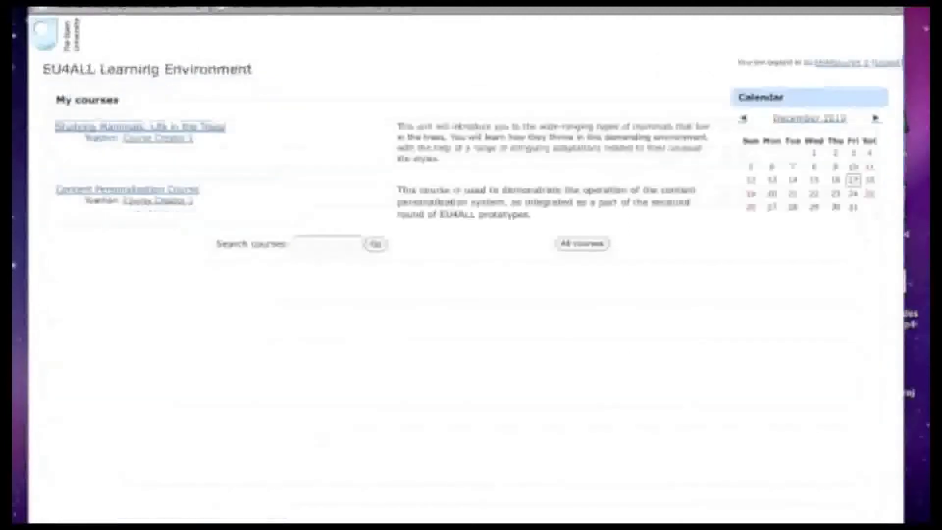
click(830, 64)
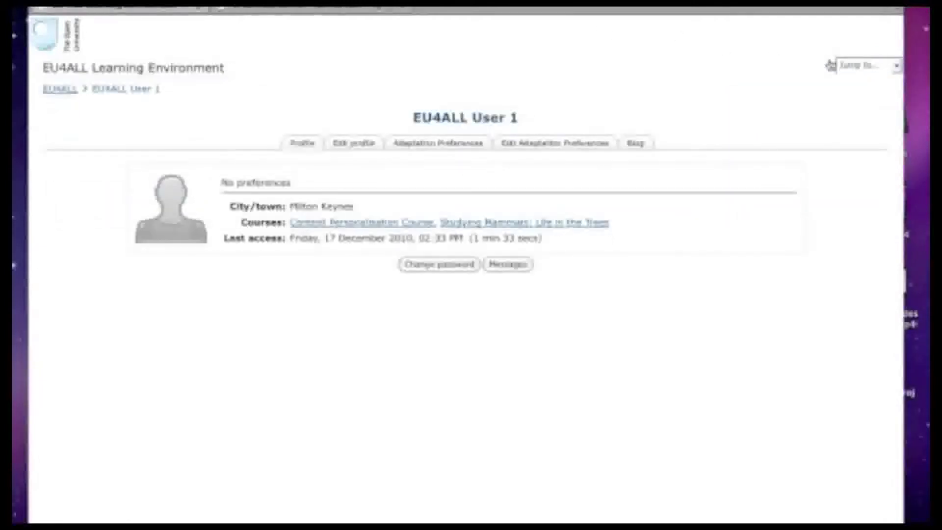
click(561, 142)
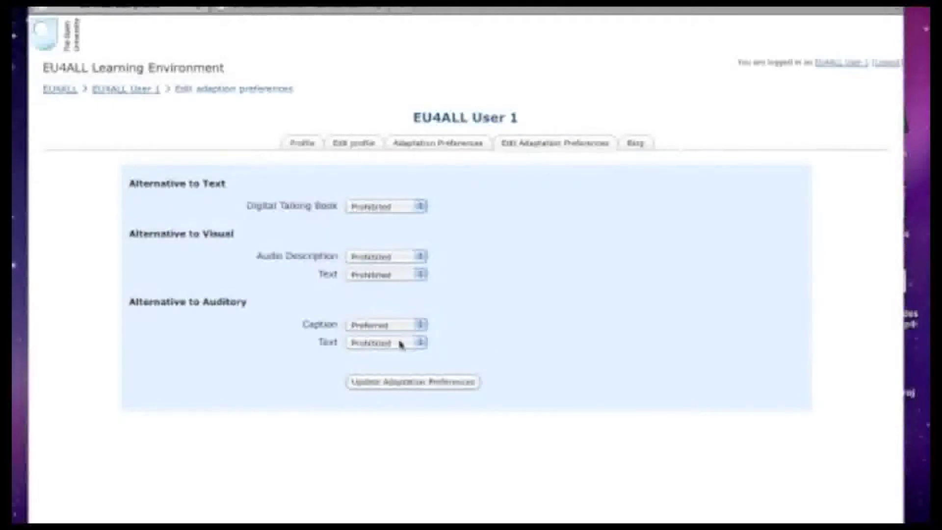
click(386, 326)
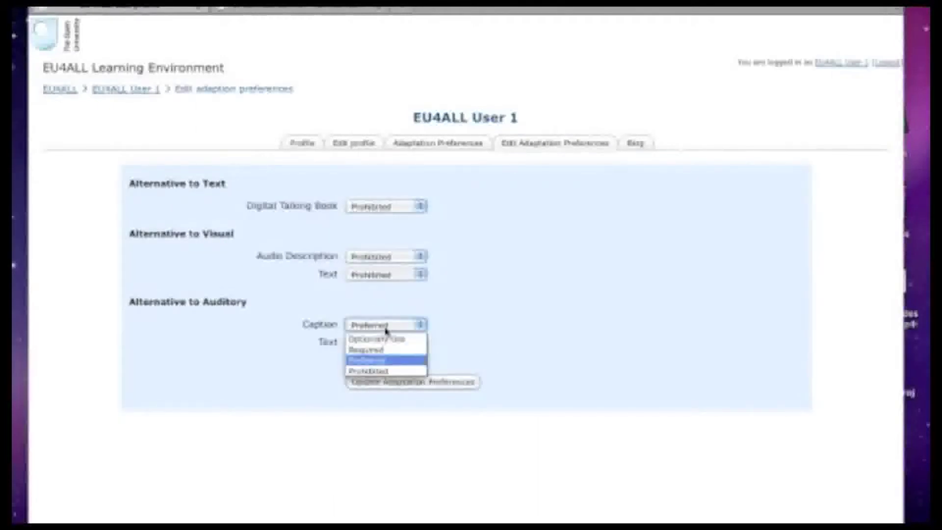
click(382, 371)
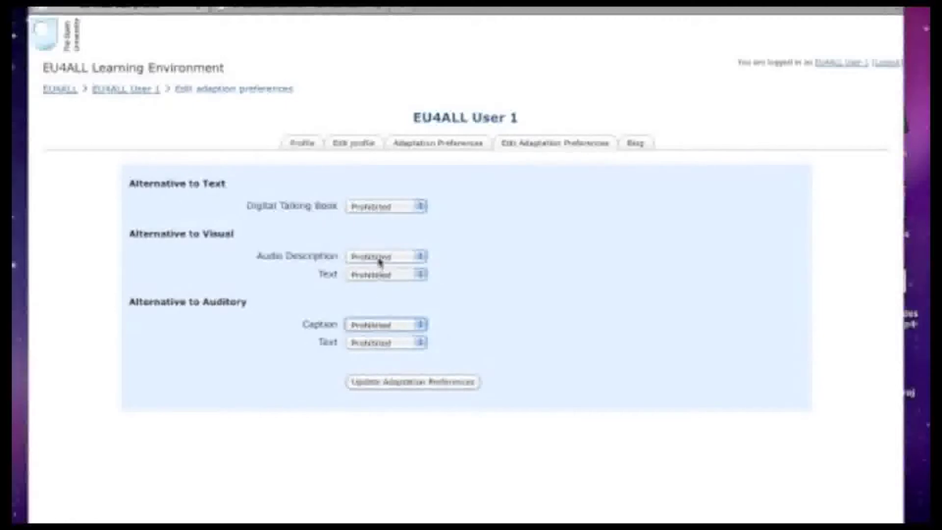
click(380, 262)
click(378, 292)
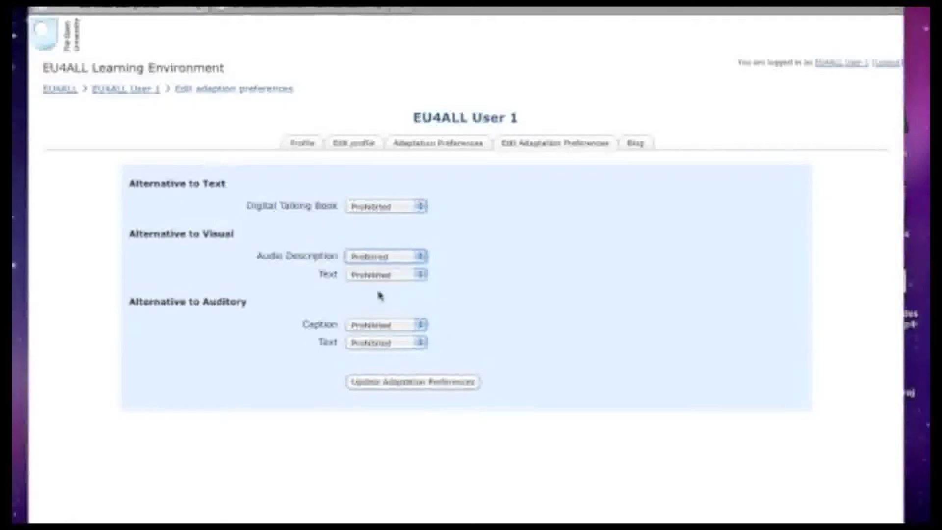
click(405, 382)
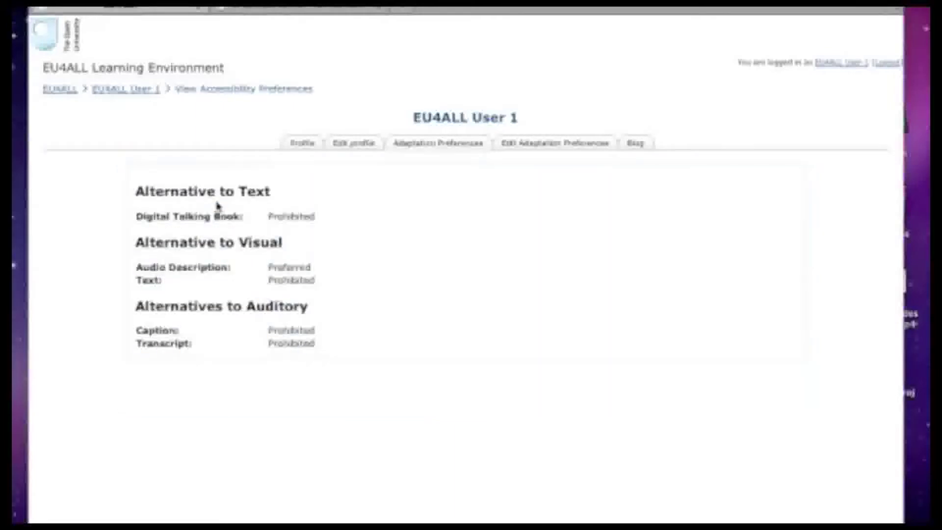
- Open the Life in the Trees introduction and play its audio-described intro video, then close it
click(69, 91)
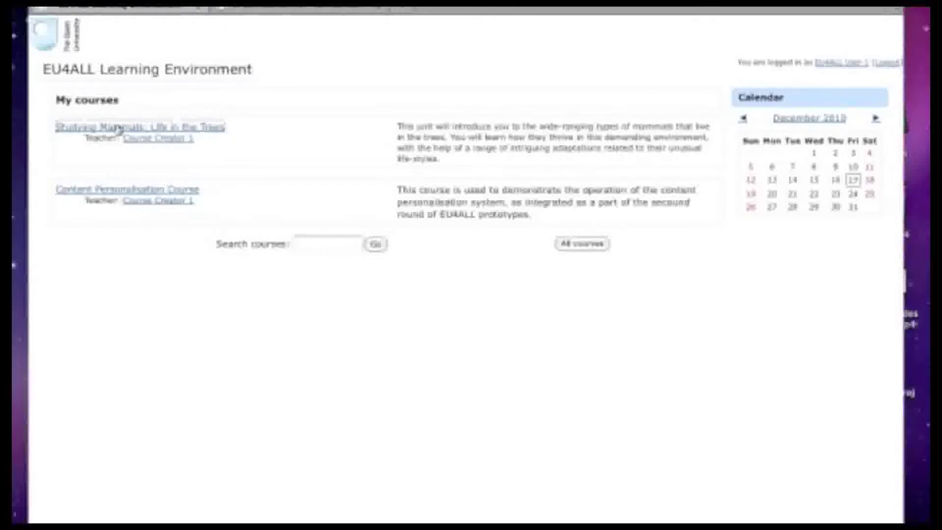
click(118, 129)
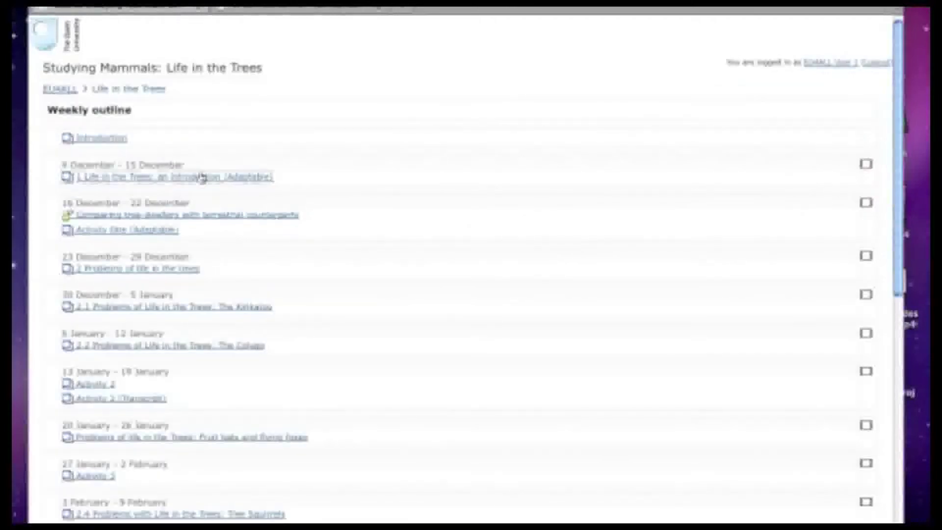
click(240, 177)
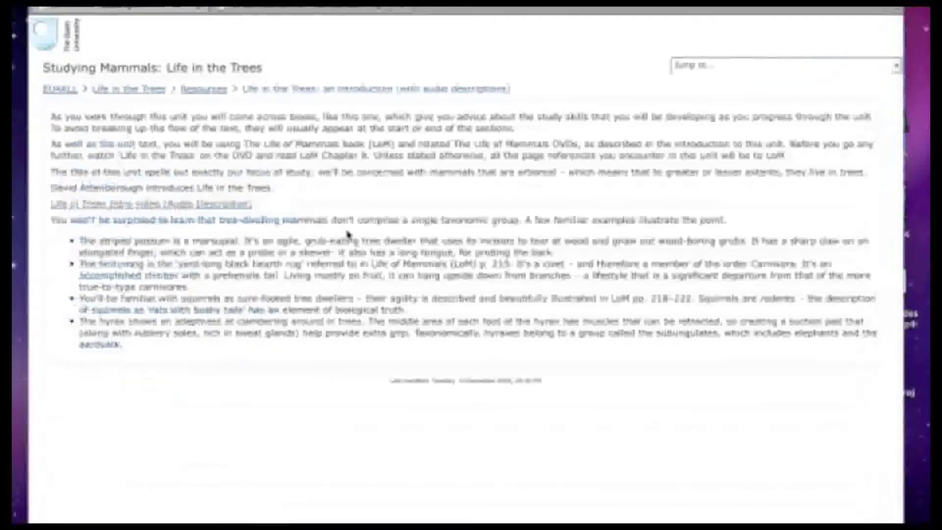
click(244, 205)
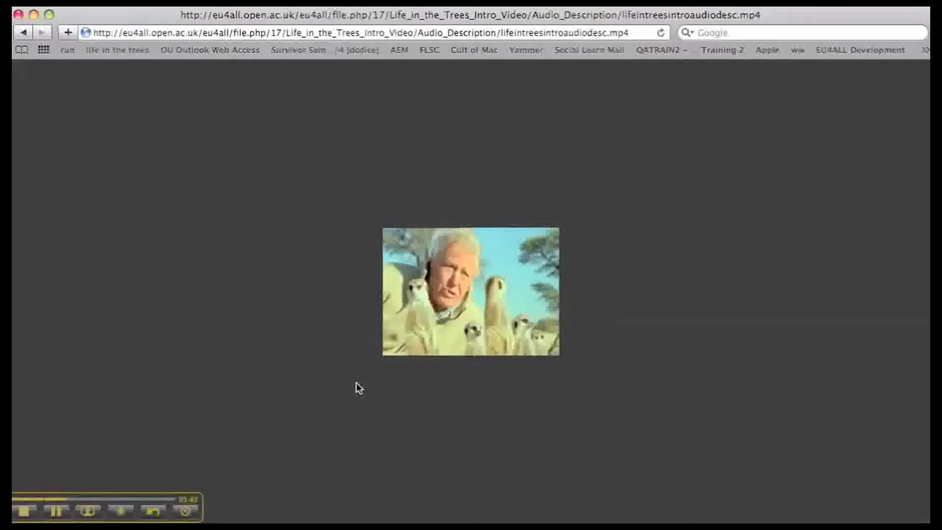
key(super+w)
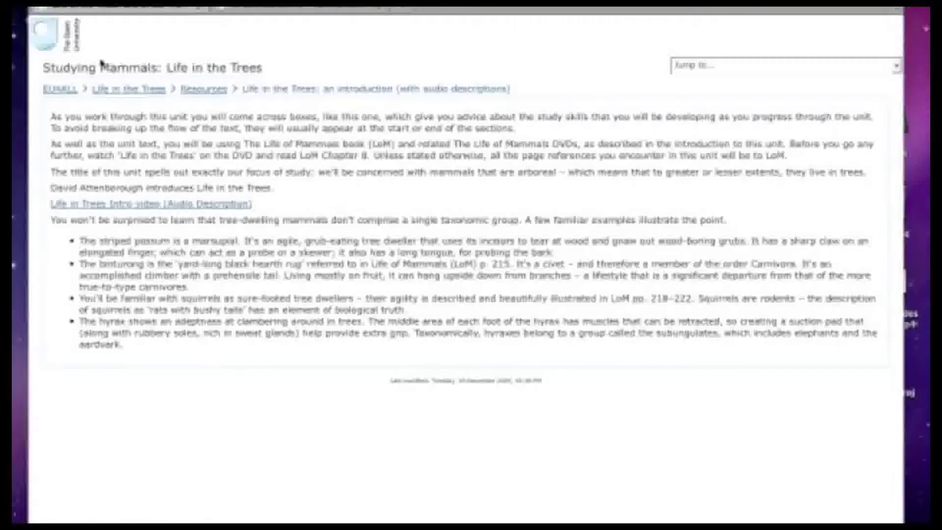
- Save adaptation preferences with Audio Description Prohibited and auditory Text Preferred
click(61, 90)
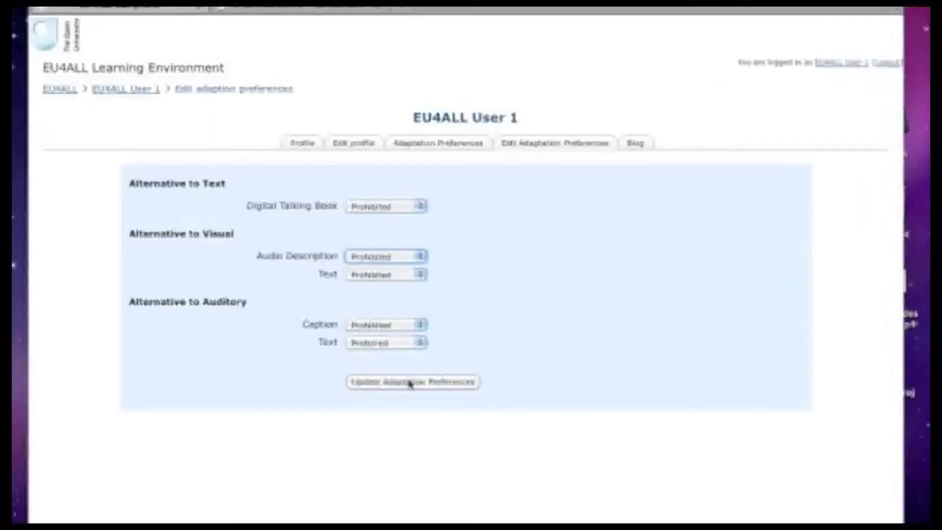
click(411, 382)
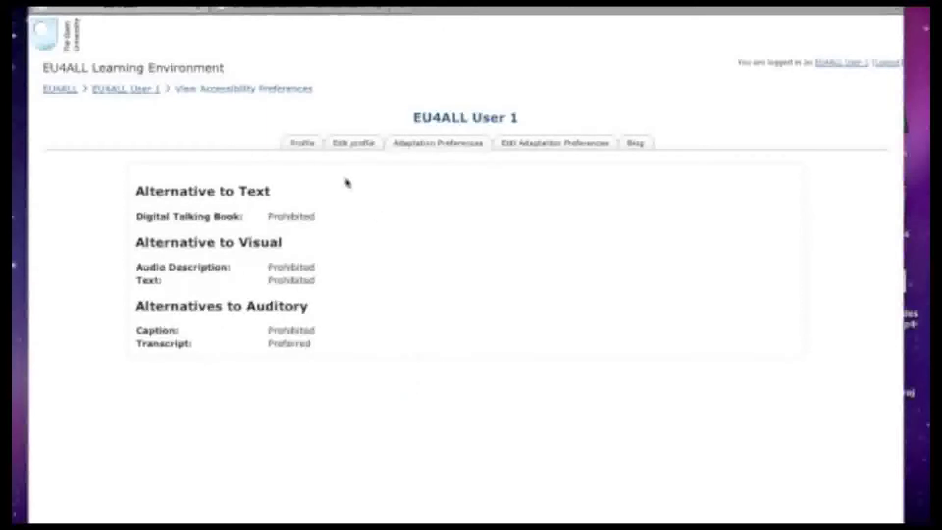
click(68, 94)
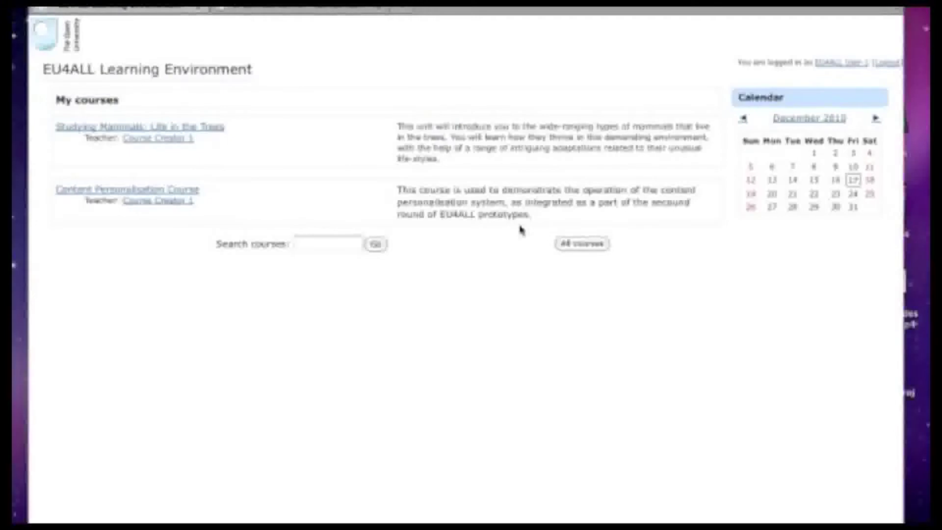
- Open the Life in the Trees introduction and select its video transcript text
click(215, 128)
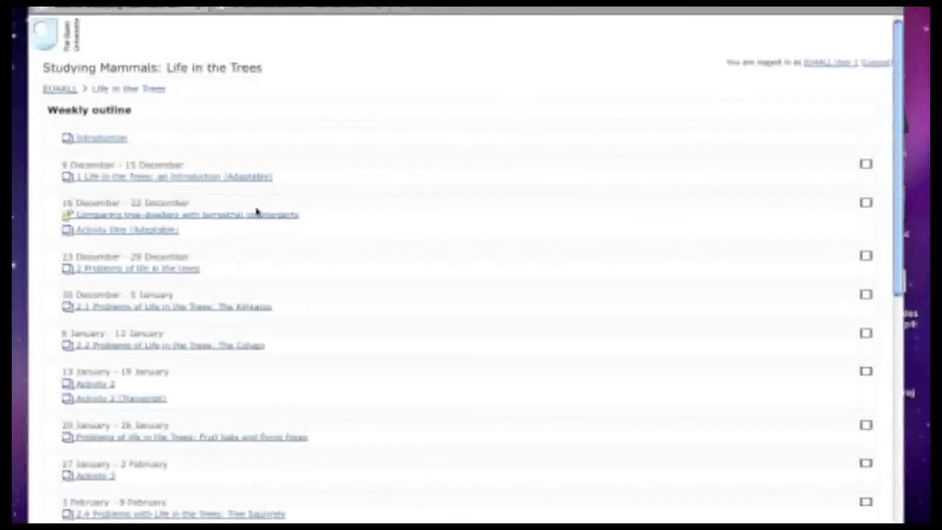
click(255, 183)
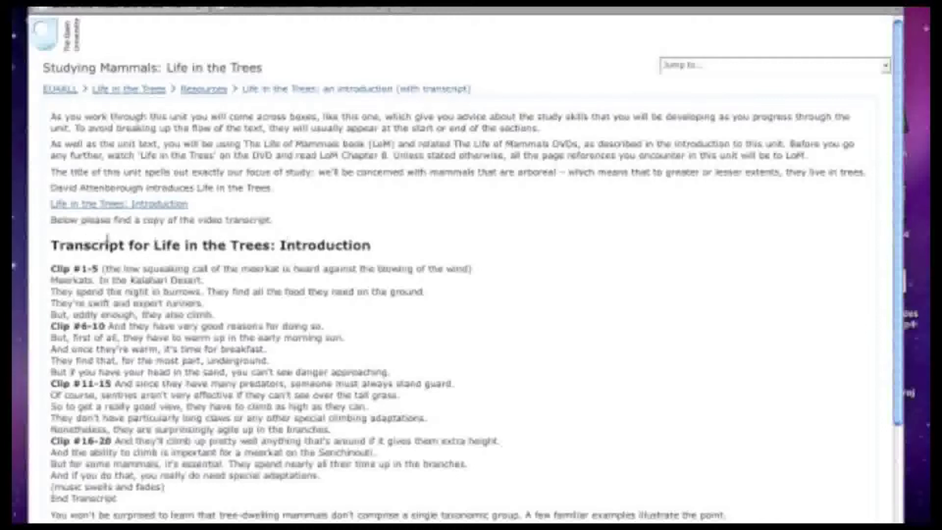
drag(51, 244, 378, 498)
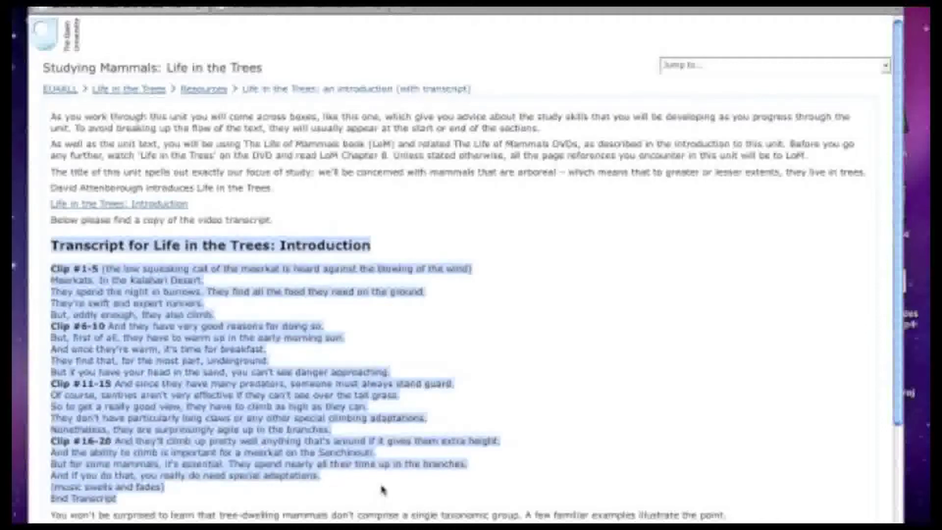
click(403, 249)
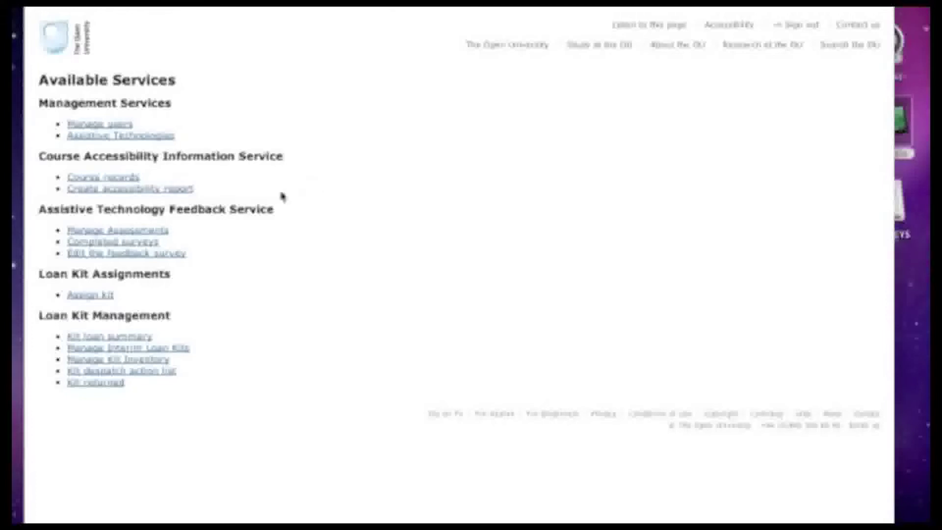
- Create a Low vision (visually impaired) profile accessibility report and pick the M364 Fundamentals of Interaction Design course
click(186, 194)
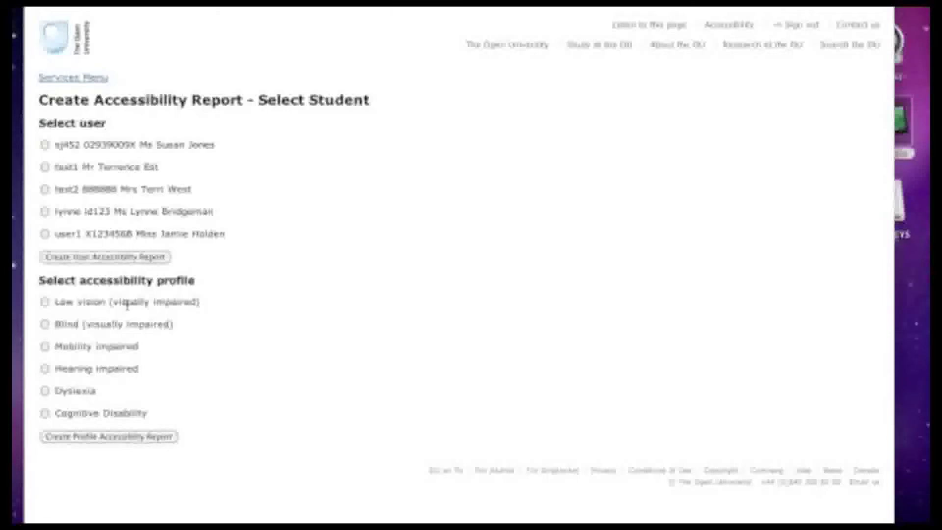
click(45, 303)
click(44, 302)
click(172, 437)
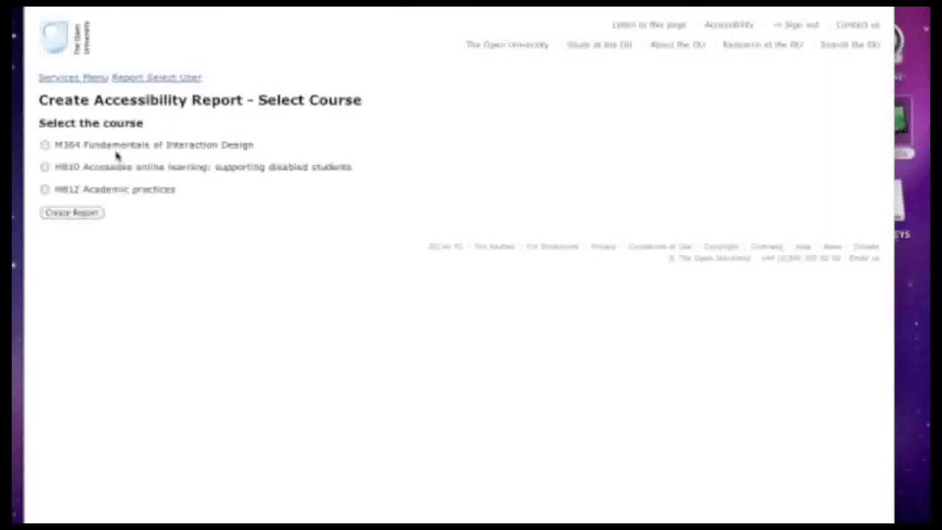
click(44, 144)
- Generate the M364 low-vision report and inspect a component's Accessibility Information
click(66, 215)
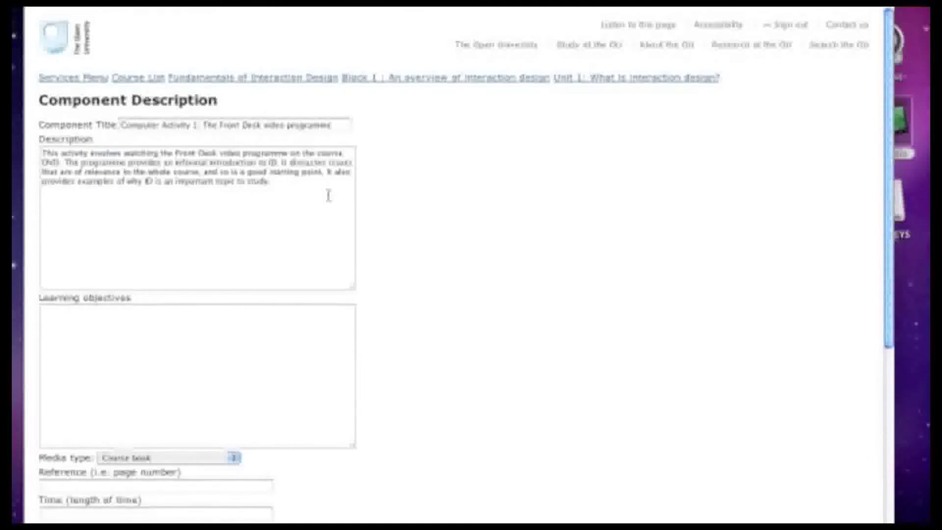
scroll(502, 198, down, 5)
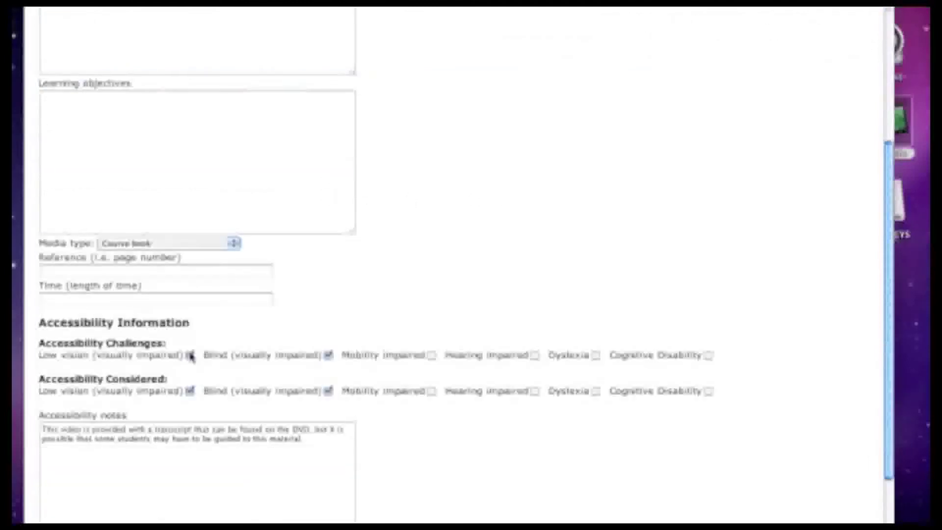
click(191, 355)
drag(887, 427, 887, 473)
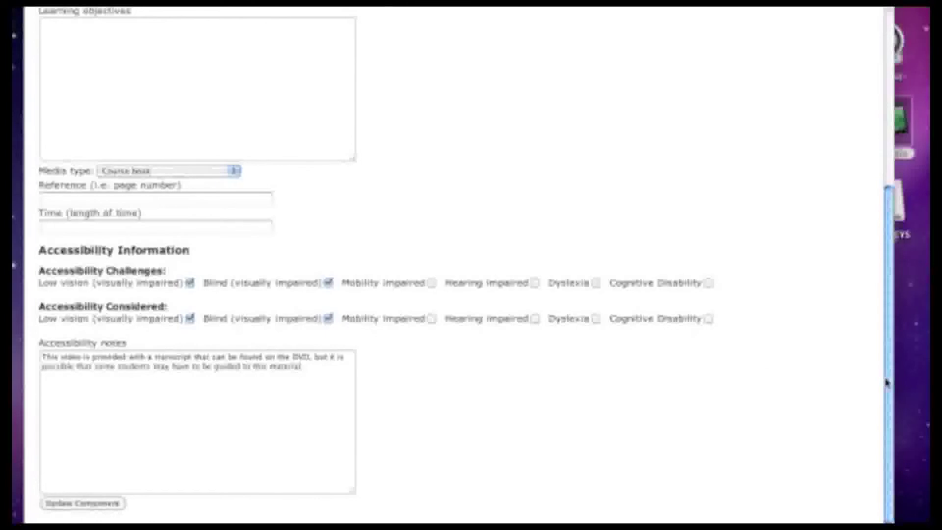
drag(887, 382, 790, 254)
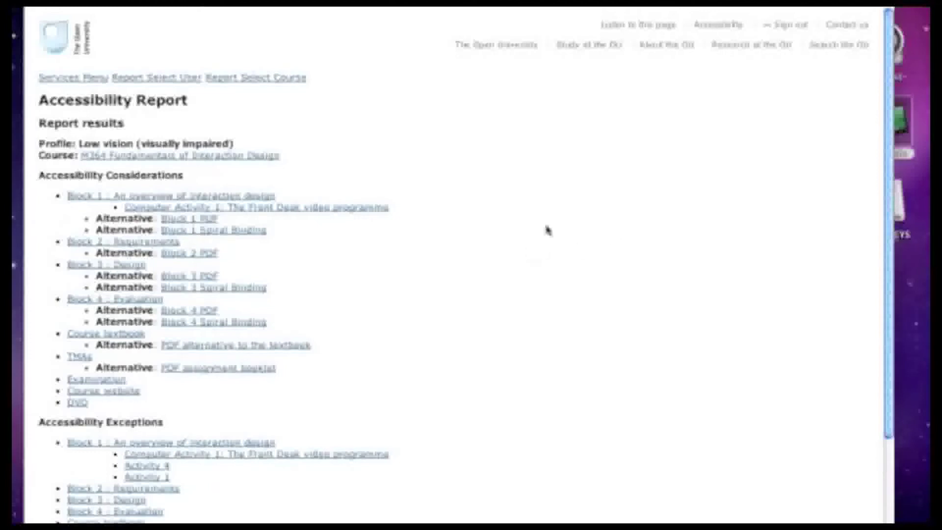
- Review the Block 1 PDF alternative's details in its Update Alternative form
click(214, 218)
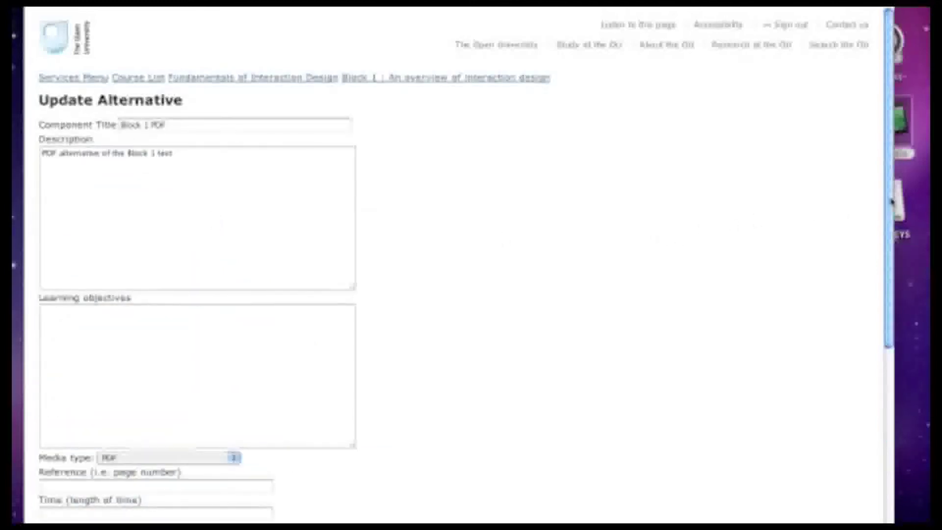
drag(889, 200, 883, 179)
scroll(227, 311, down, 6)
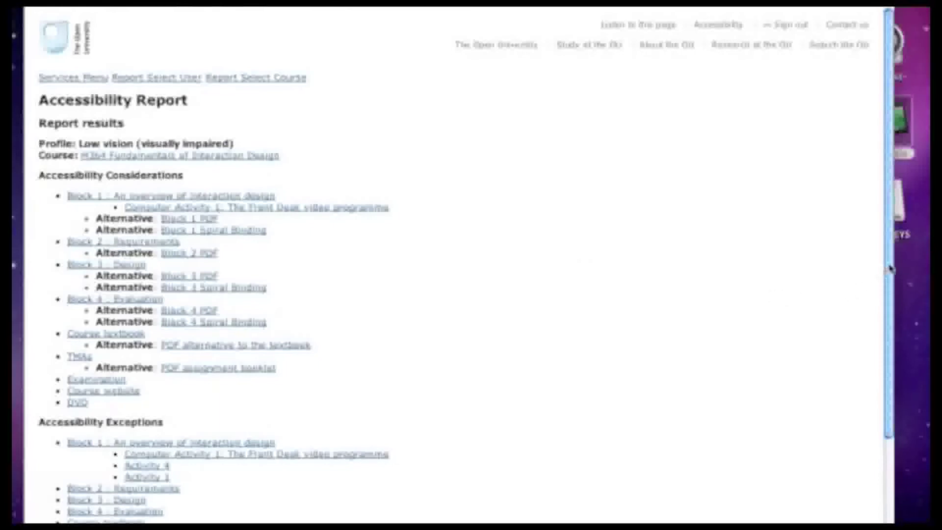
drag(890, 269, 890, 311)
key(Home)
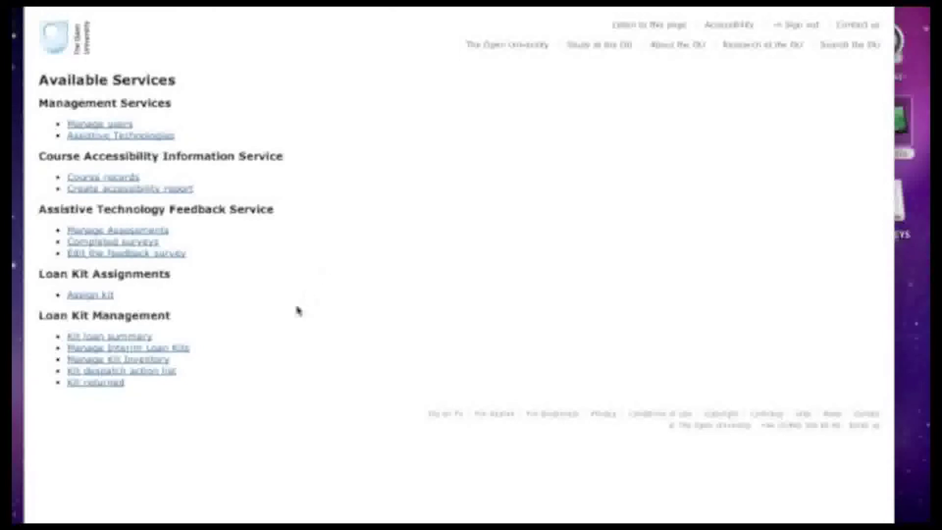
click(183, 348)
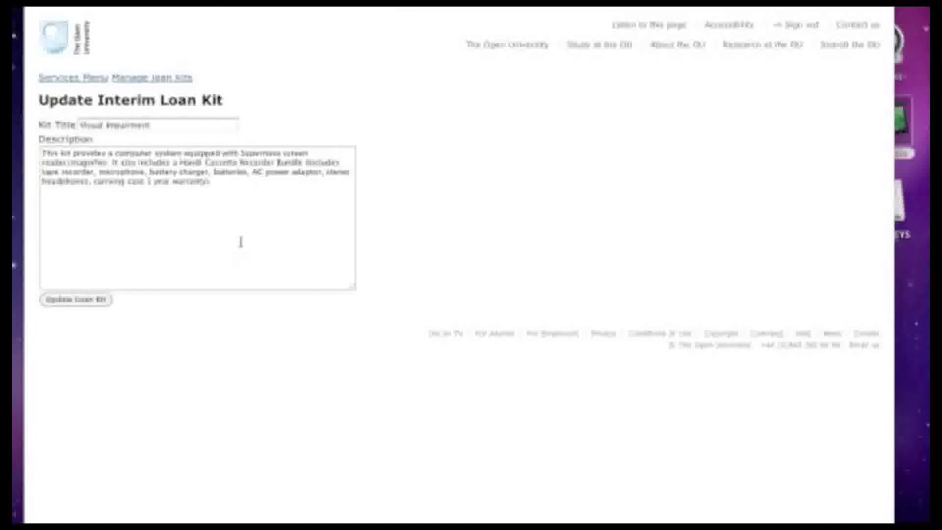
click(123, 78)
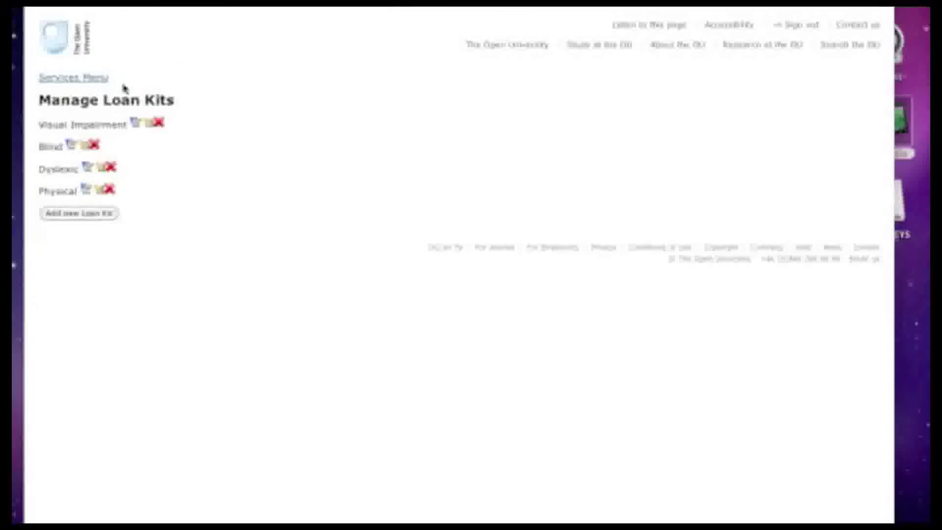
click(74, 77)
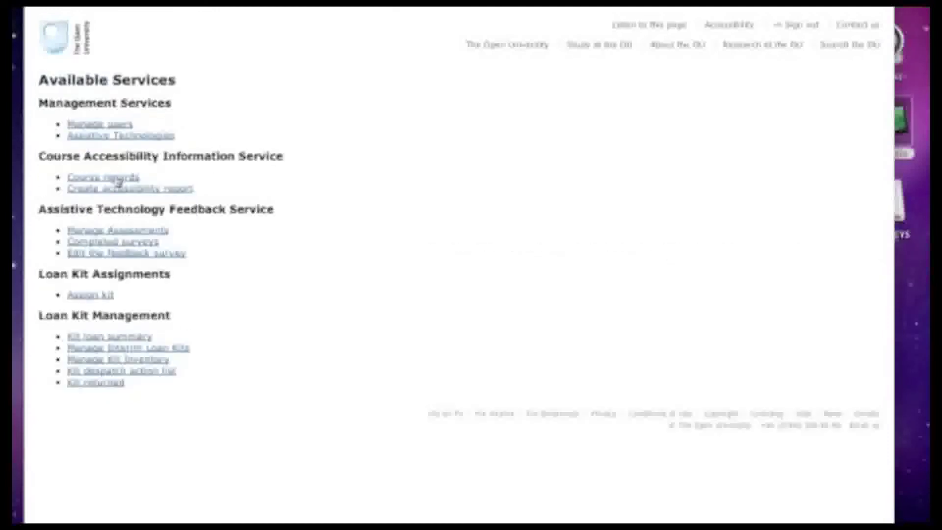
click(143, 337)
- Edit the assistive technology feedback survey and review its Screen reader, Software and Printers category questions
click(179, 253)
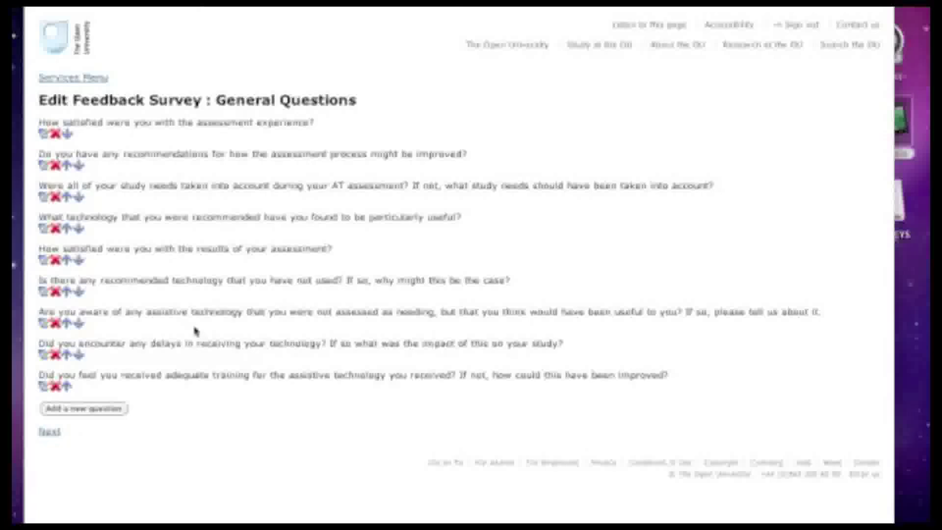
click(49, 431)
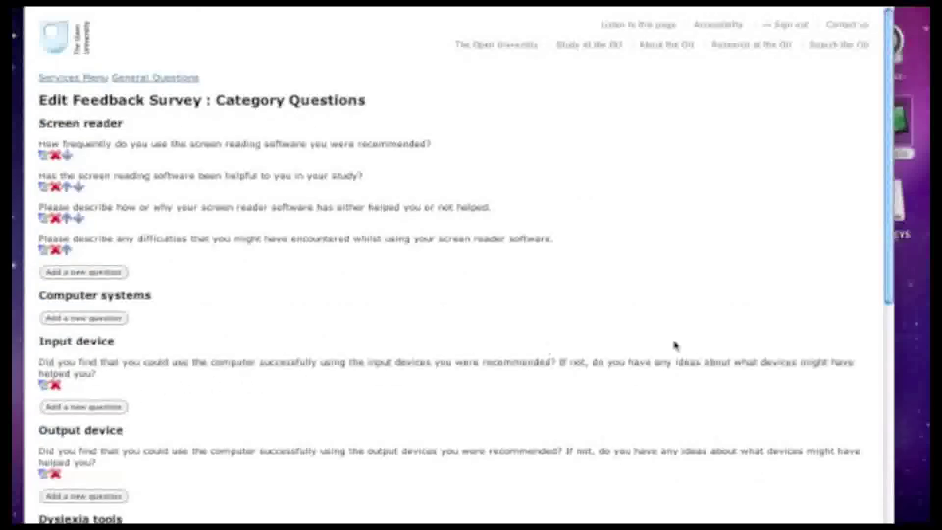
drag(890, 295, 883, 410)
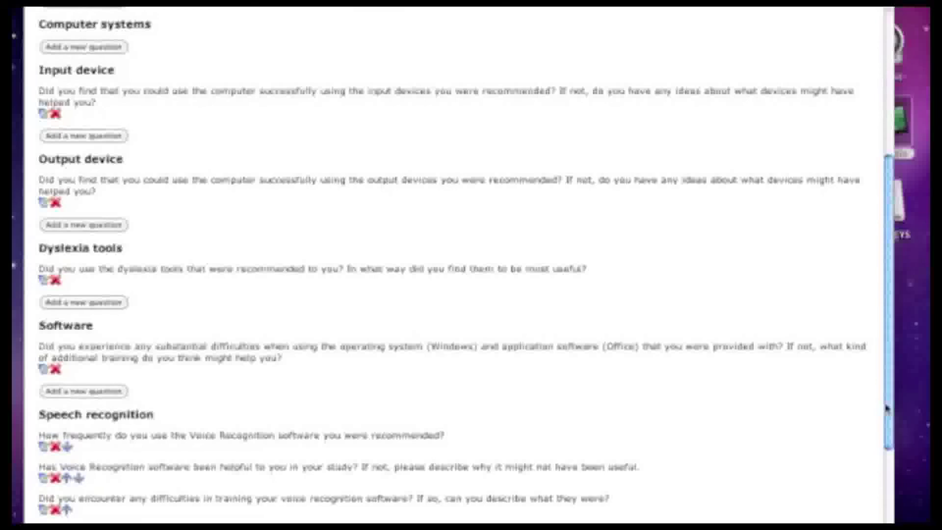
drag(887, 407, 883, 484)
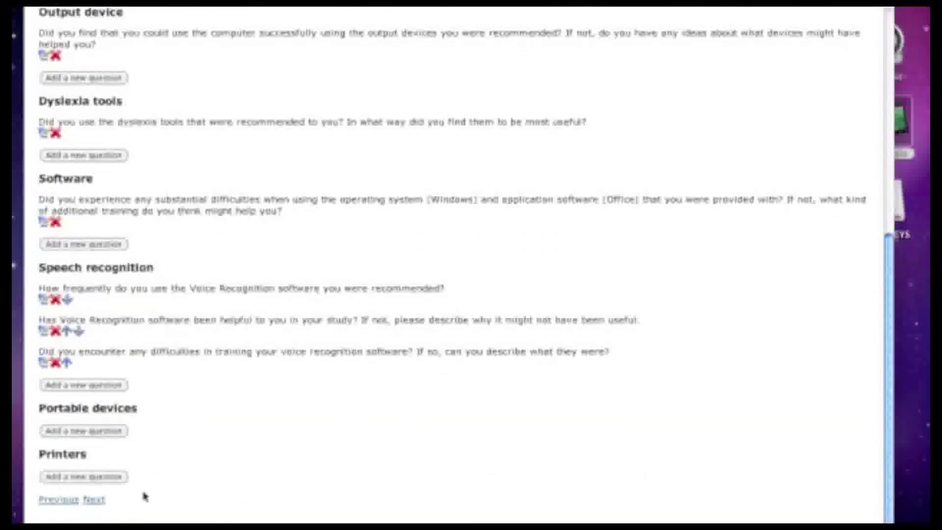